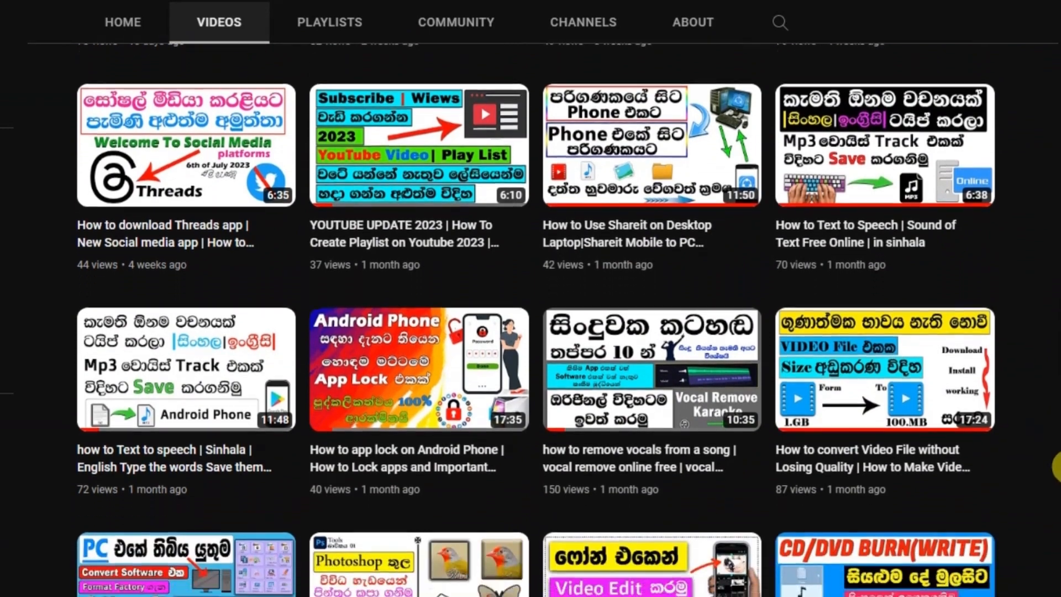
pyautogui.scroll(-2, 1057, 542)
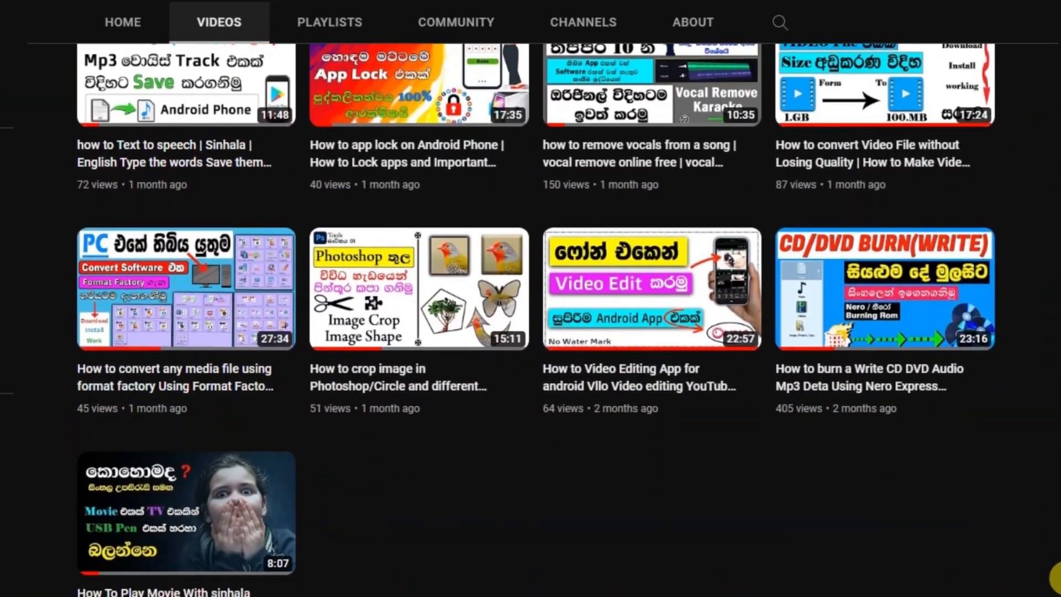
pyautogui.scroll(5, 1057, 578)
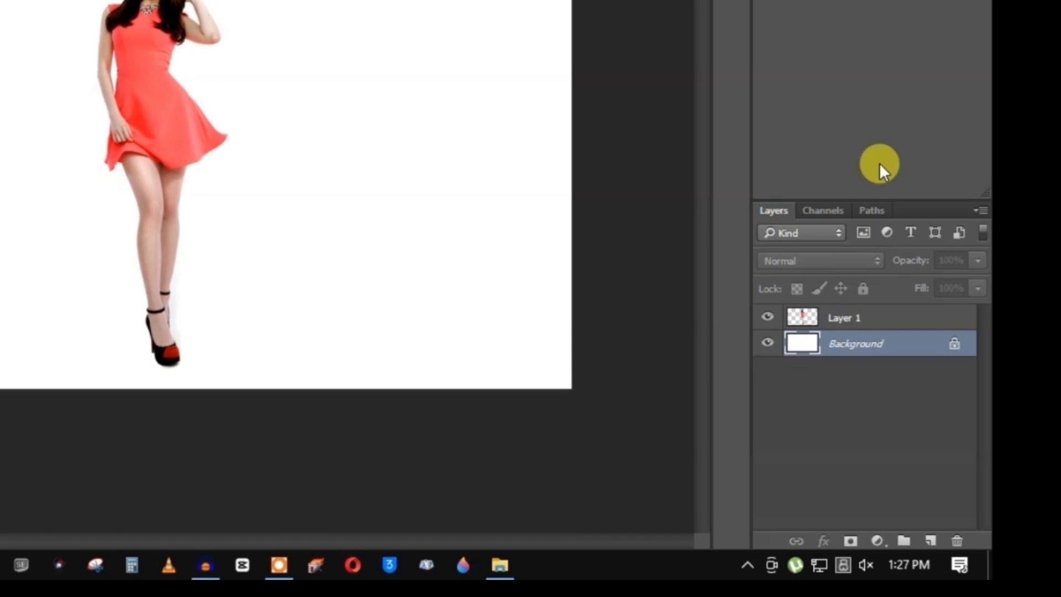
# Add a Drop Shadow layer style to Layer 1, the cut-out woman.
pyautogui.click(873, 409)
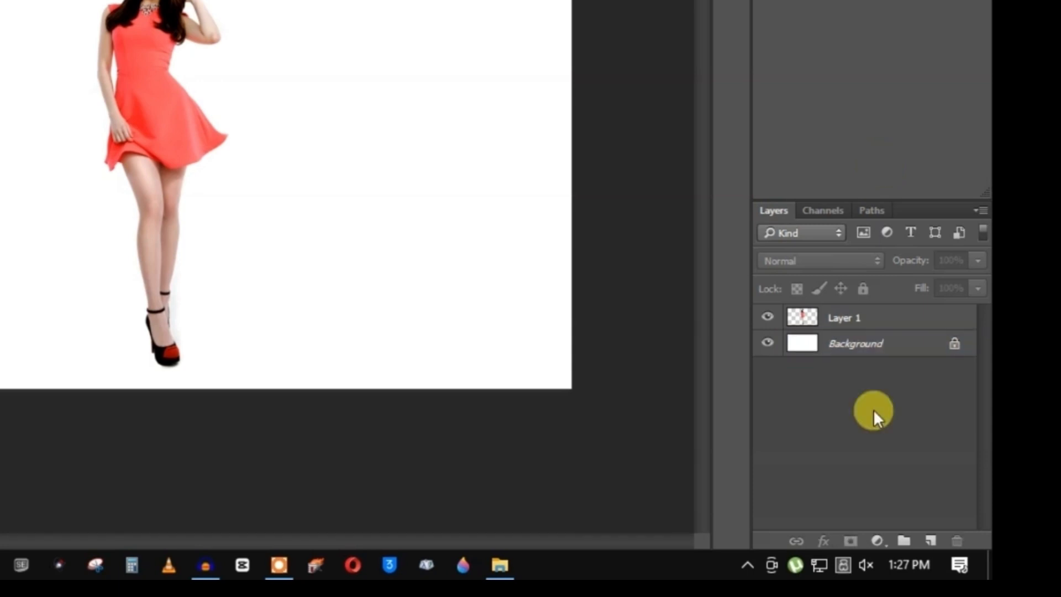
pyautogui.click(848, 318)
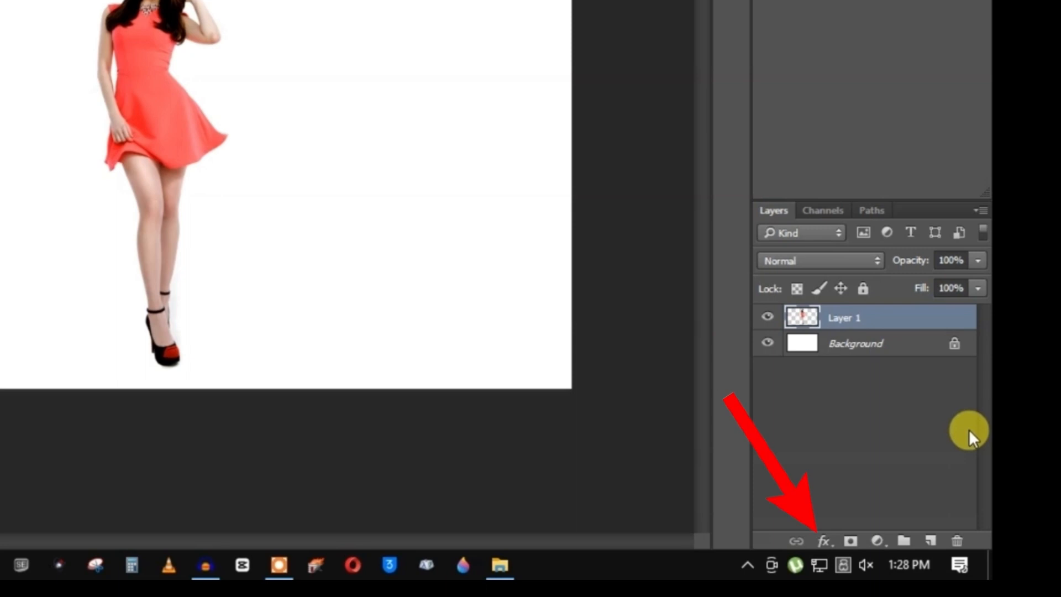
pyautogui.click(831, 539)
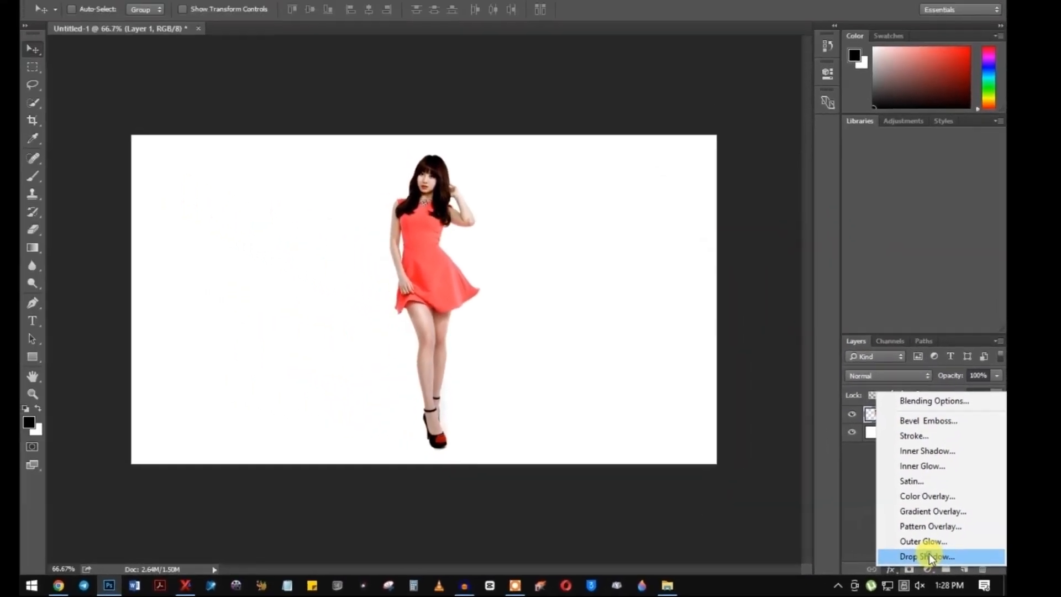
pyautogui.click(929, 555)
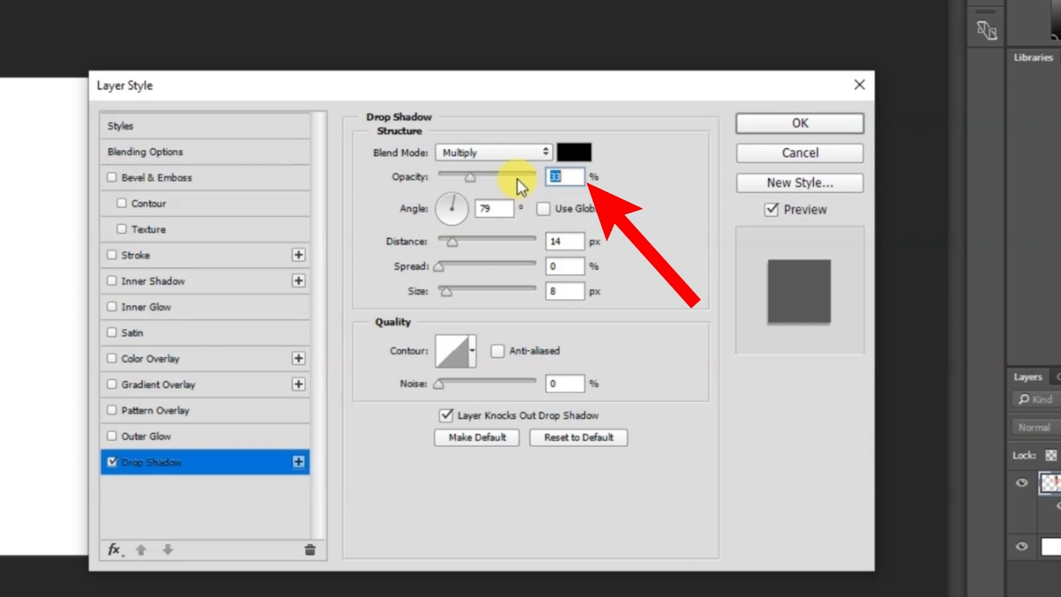
# Set the drop shadow's opacity to 33% and its angle to 79°.
pyautogui.click(564, 177)
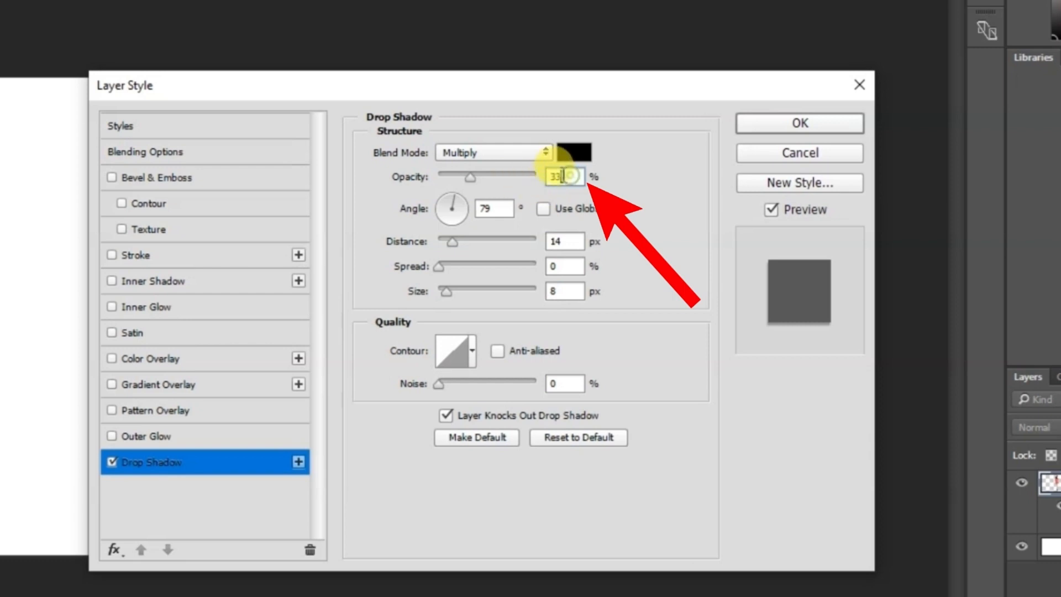
pyautogui.doubleClick(564, 176)
pyautogui.write('33')
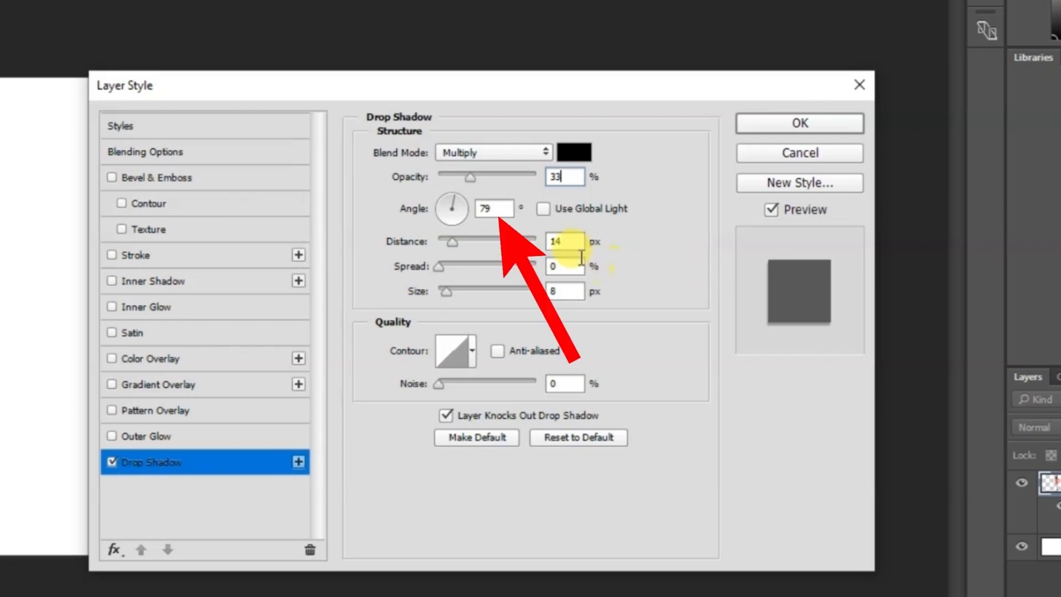
pyautogui.click(489, 210)
pyautogui.moveTo(487, 212); pyautogui.dragTo(477, 217)
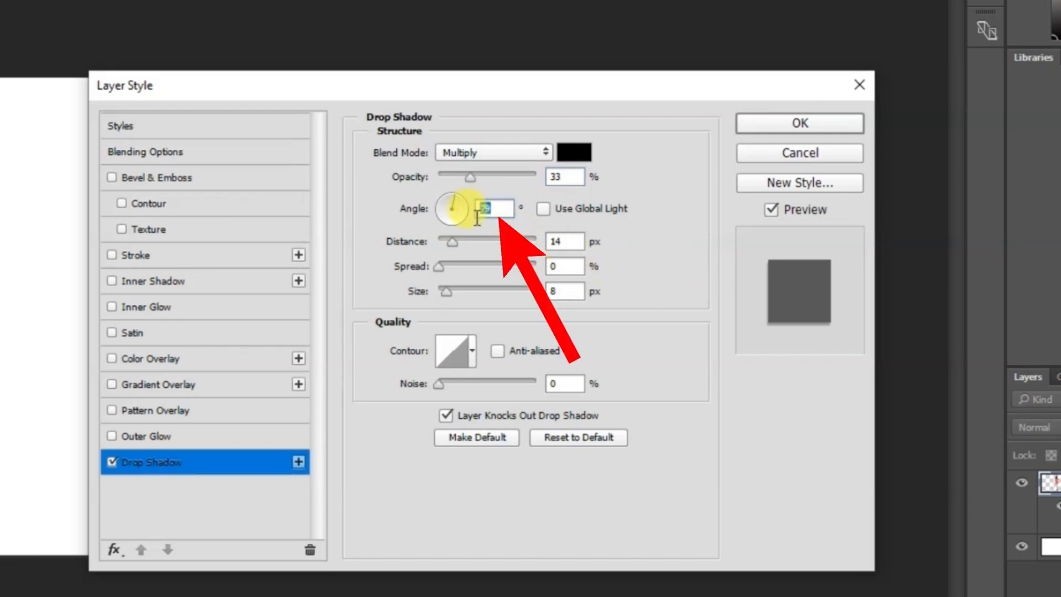
pyautogui.write('79')
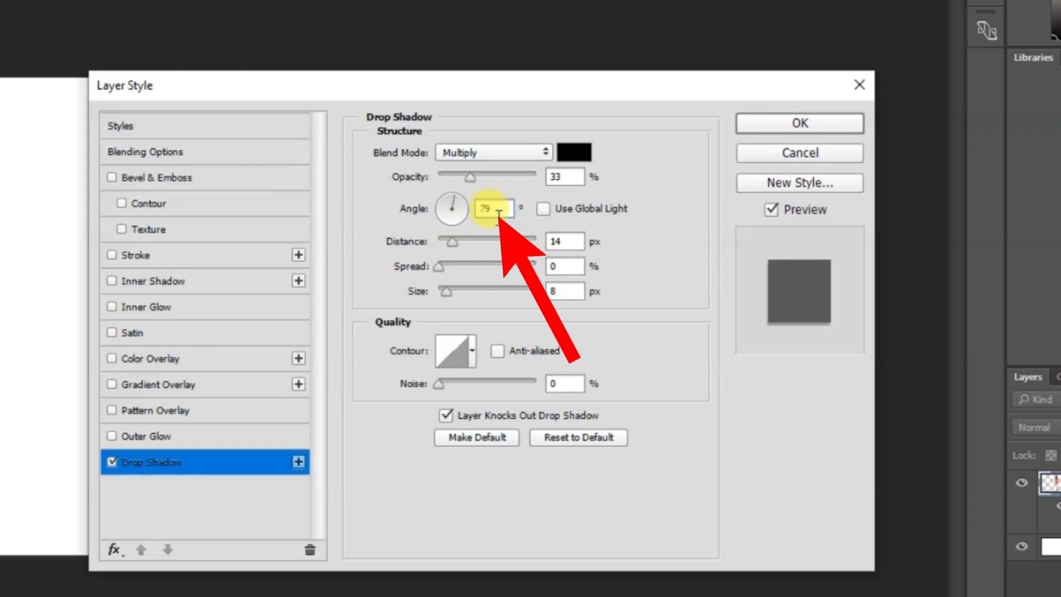
# Set the drop shadow's distance to 14 px and size to 8 px, and apply the layer style.
pyautogui.press('Tab')
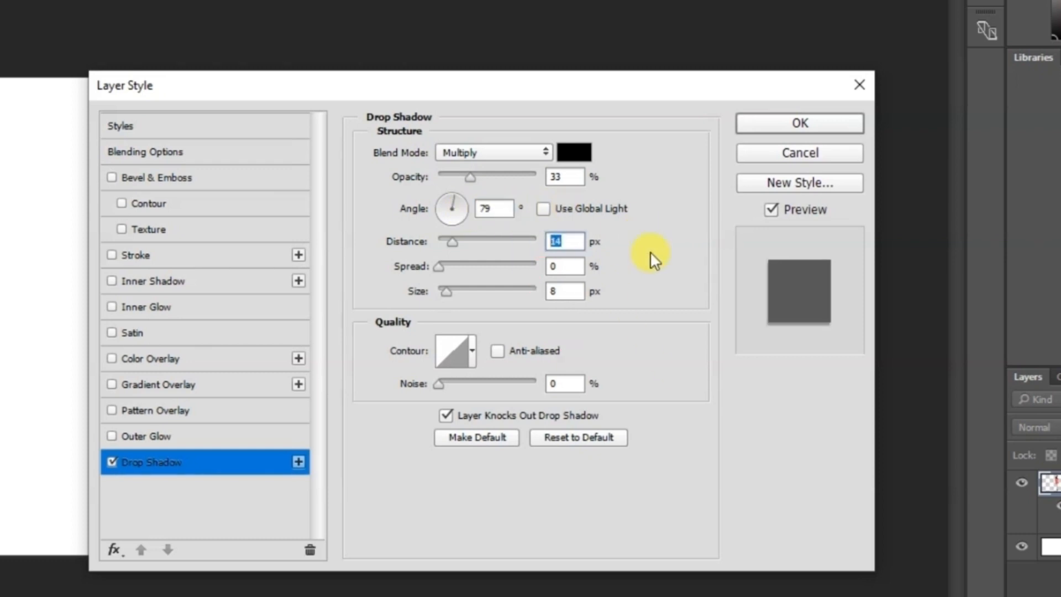
pyautogui.write('14')
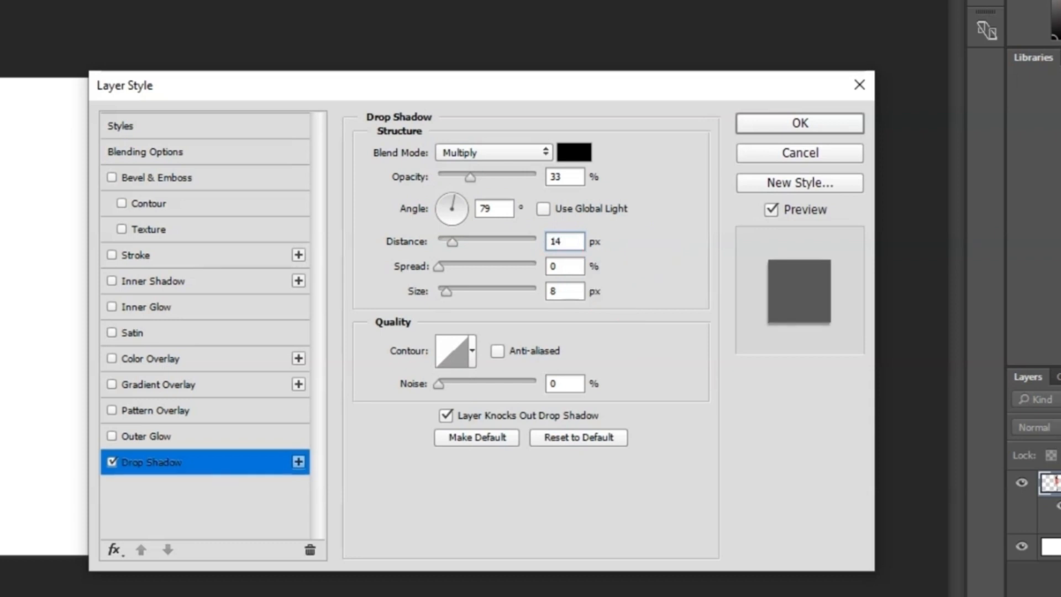
pyautogui.doubleClick(569, 291)
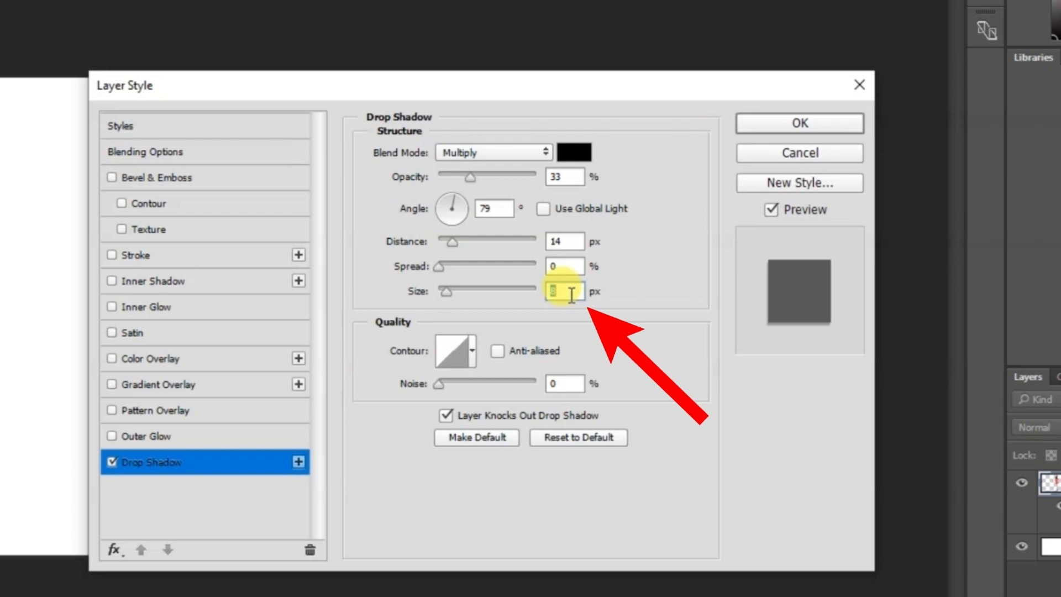
pyautogui.write('8')
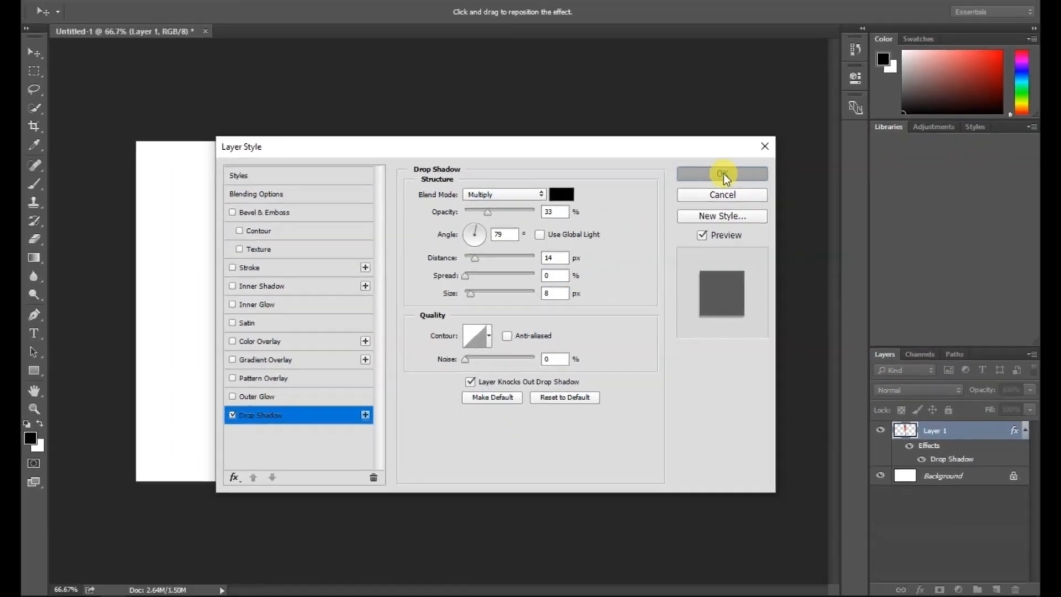
pyautogui.click(800, 124)
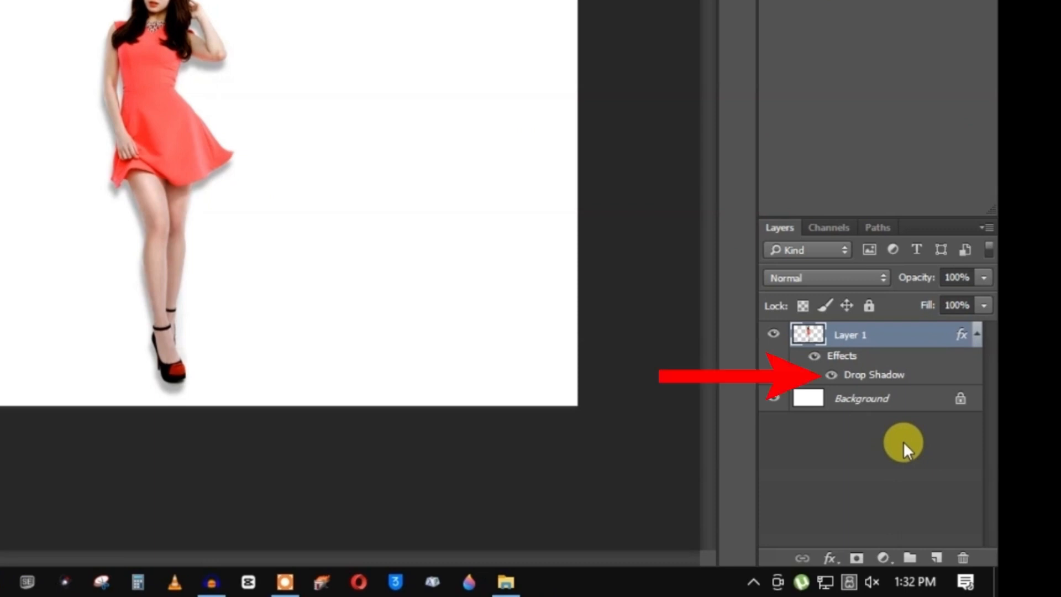
# Convert Layer 1's drop shadow effect into its own layer and select that shadow layer.
pyautogui.rightClick(882, 376)
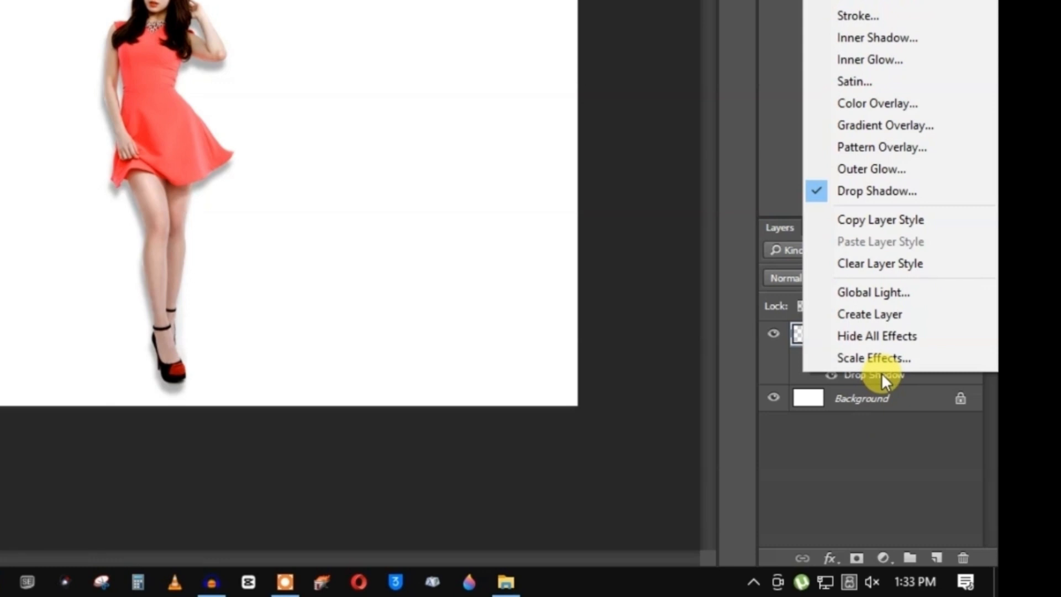
pyautogui.click(862, 314)
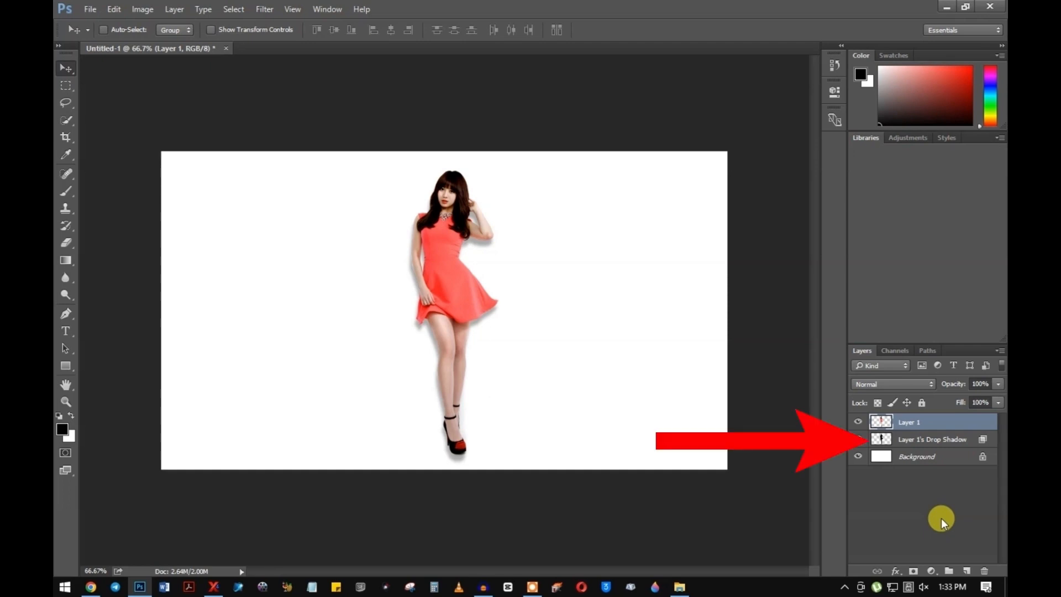
pyautogui.click(940, 441)
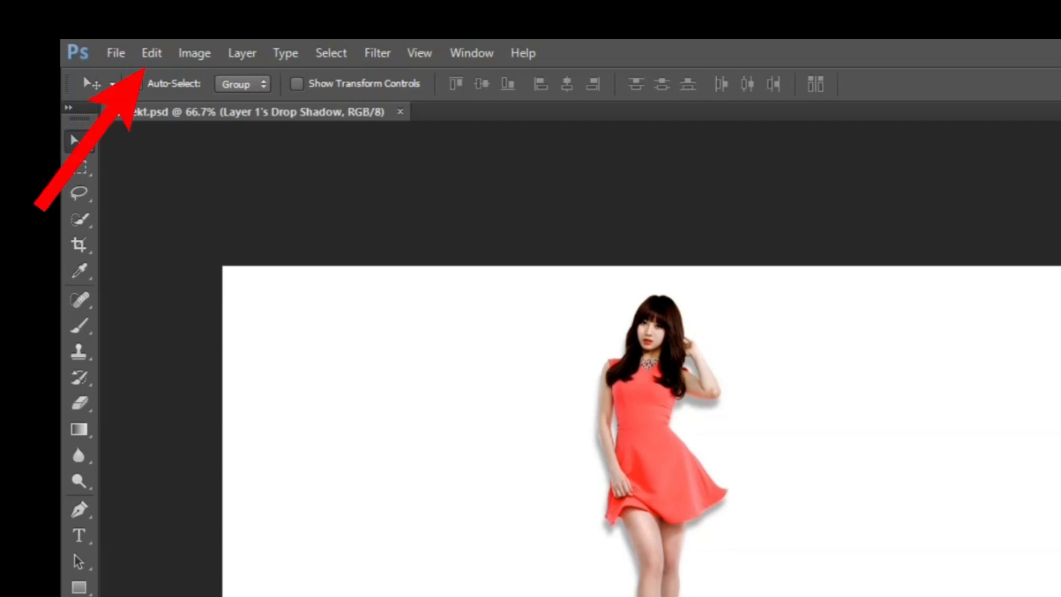
# Free-transform the shadow to lie back on the ground left of the woman, about 32% height and 53° skew, with its base at her shoes.
pyautogui.click(152, 53)
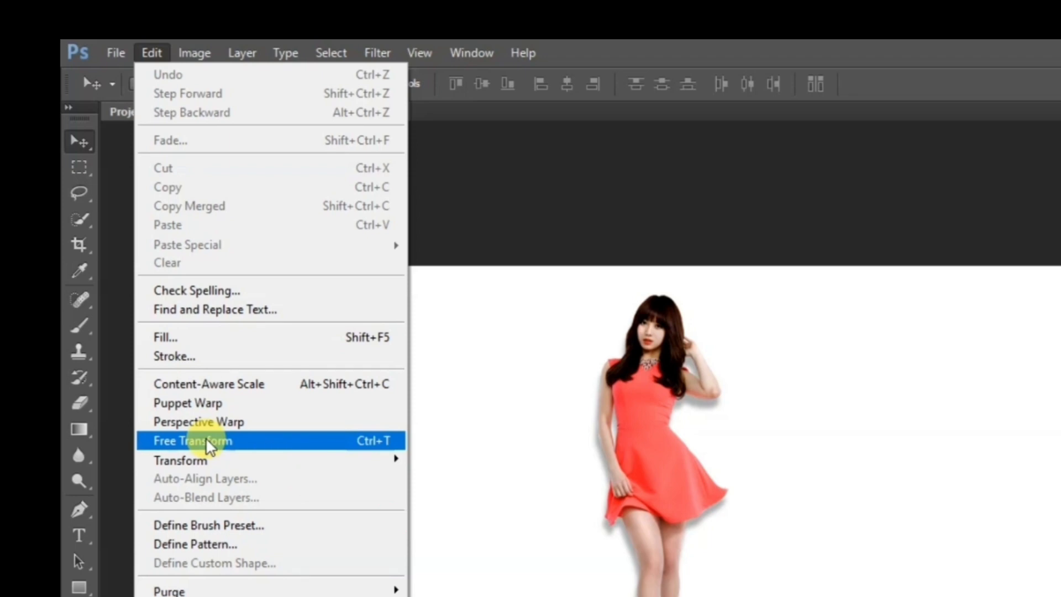
pyautogui.click(206, 441)
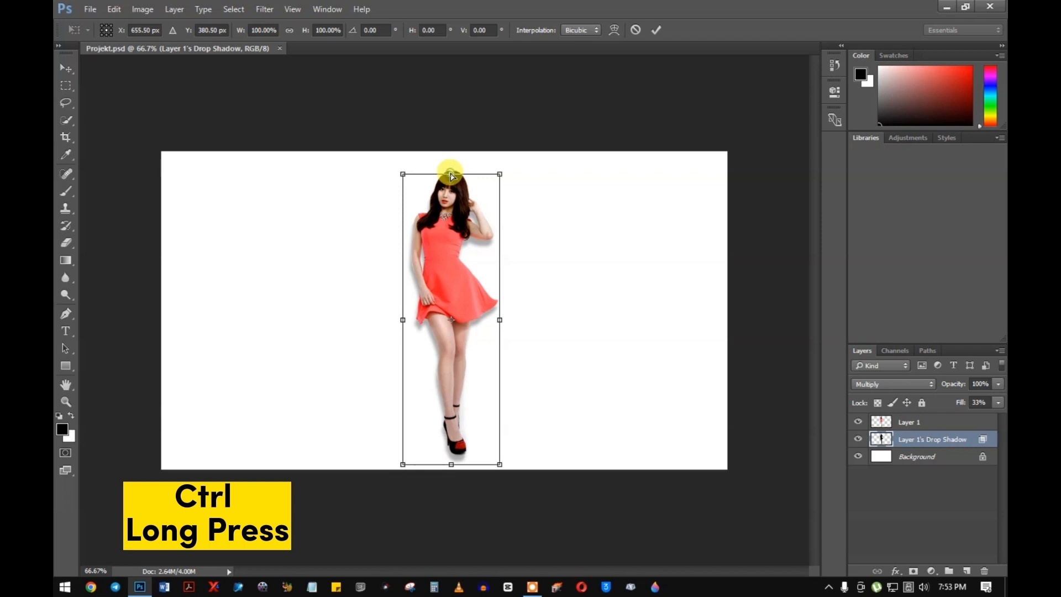
pyautogui.moveTo(451, 175); pyautogui.dragTo(321, 368)
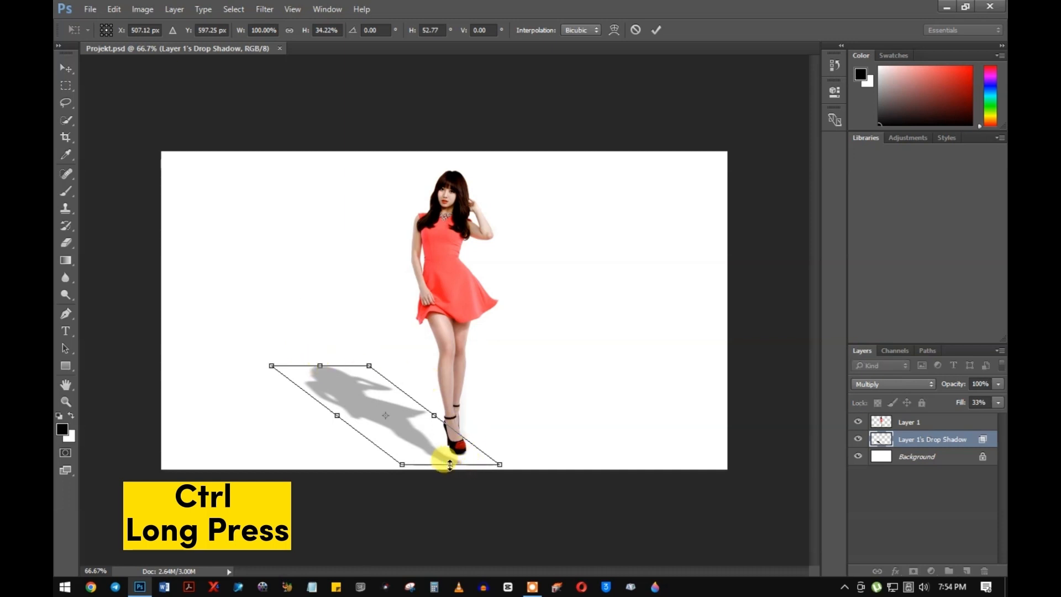
pyautogui.moveTo(451, 467); pyautogui.dragTo(452, 456)
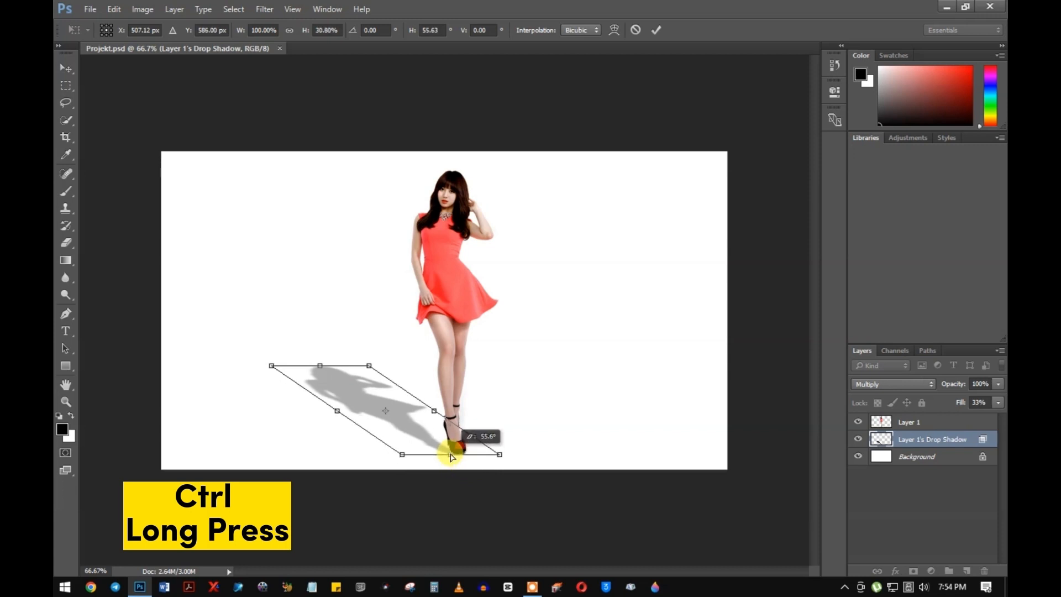
pyautogui.moveTo(451, 456); pyautogui.dragTo(453, 455)
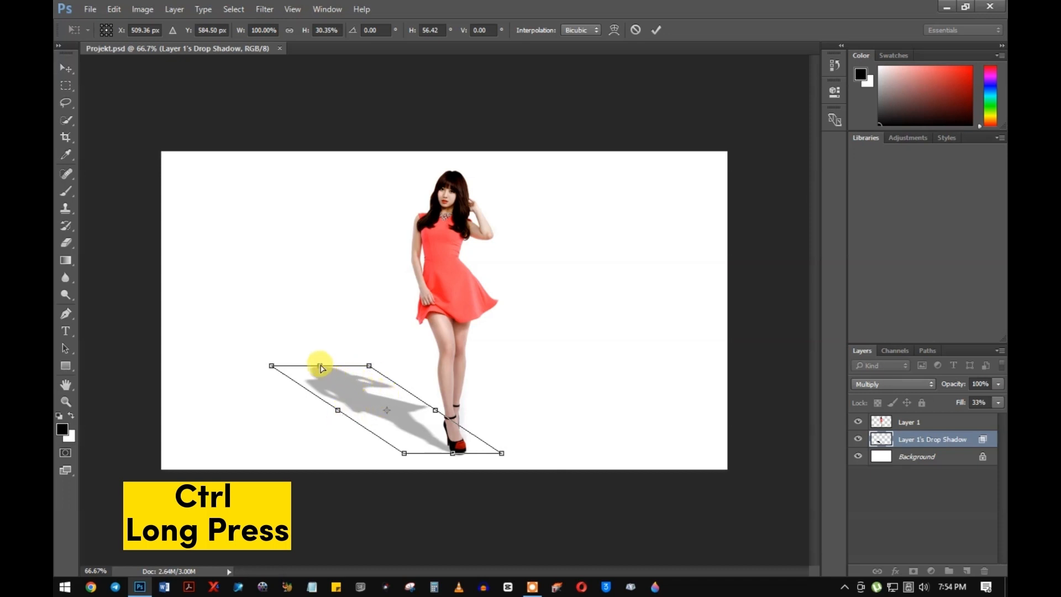
pyautogui.moveTo(322, 367); pyautogui.dragTo(330, 359)
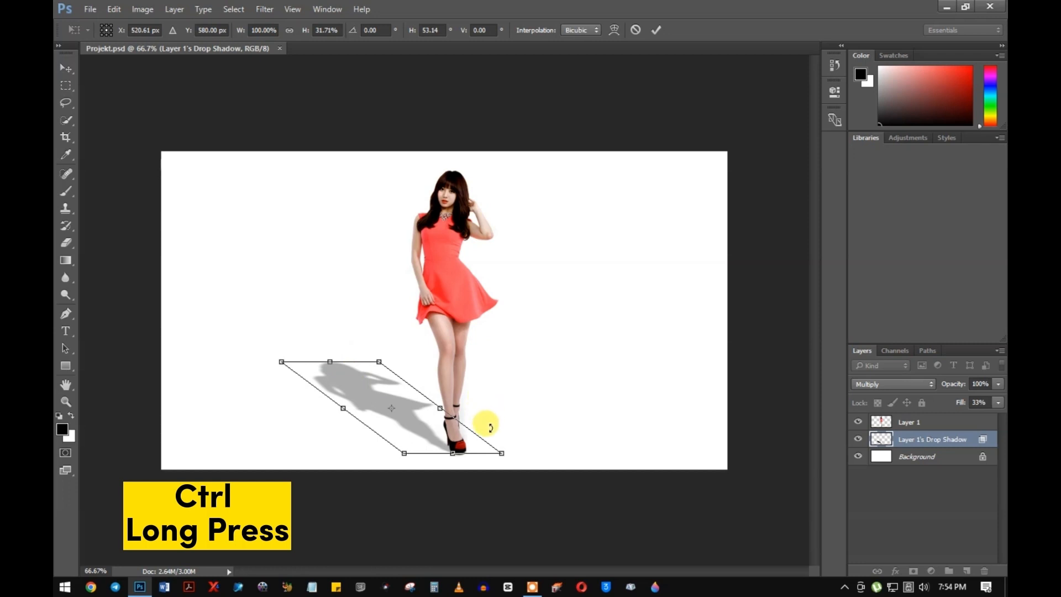
pyautogui.press('Return')
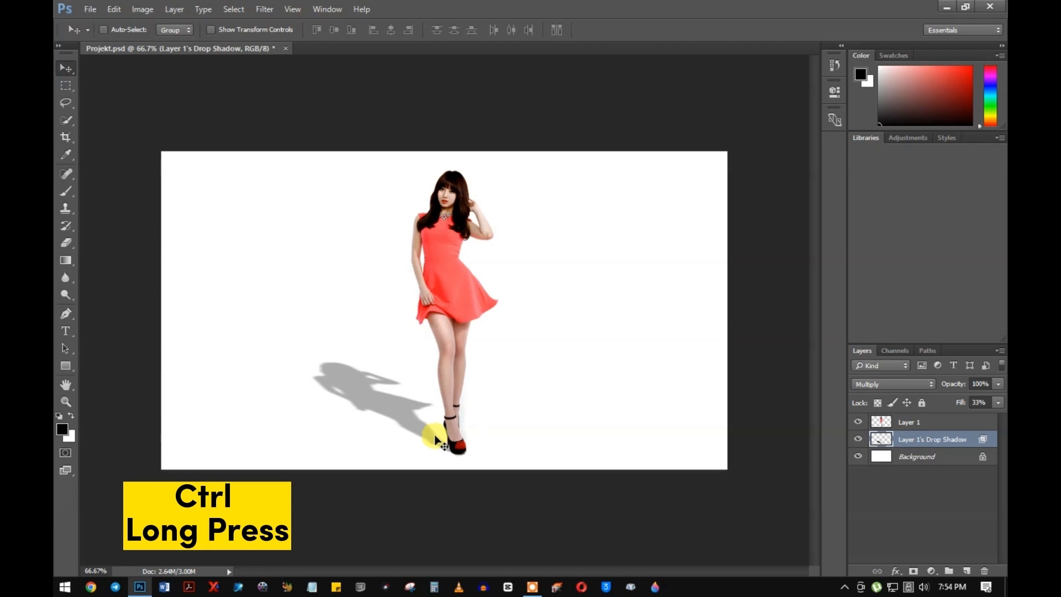
# Free-transform the shadow again, distorting its lower edge to meet the shoes and stretching its upper edge slightly upward.
pyautogui.hotkey('ctrl', 't')
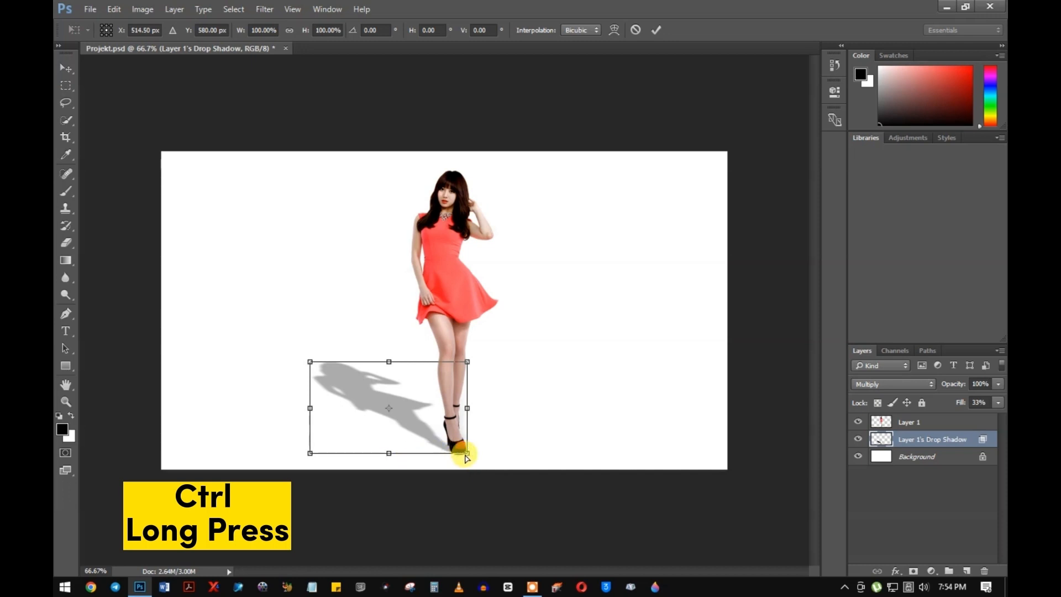
pyautogui.moveTo(467, 457); pyautogui.dragTo(457, 458)
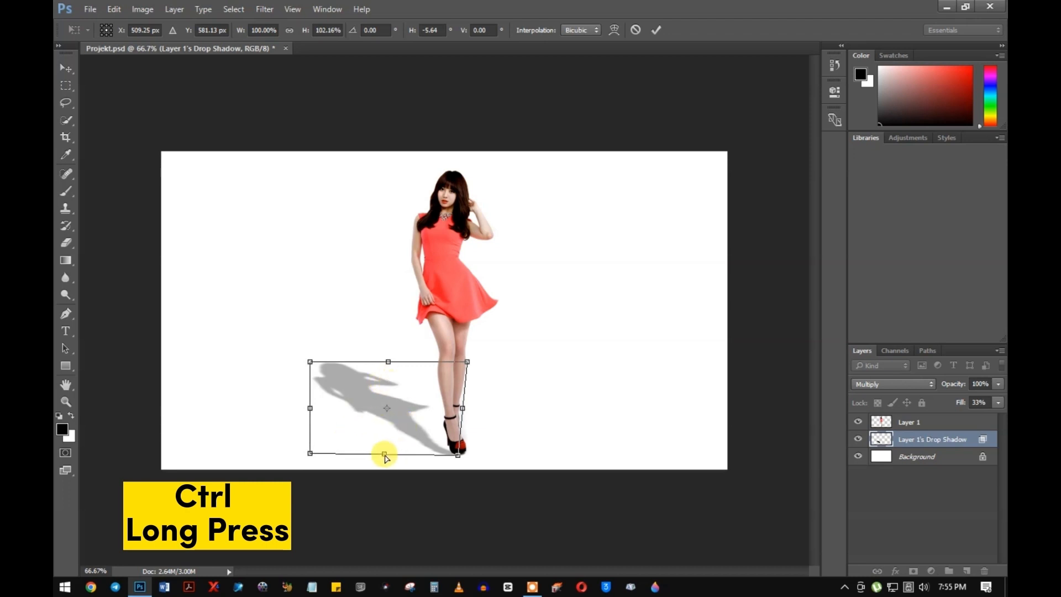
pyautogui.moveTo(386, 457); pyautogui.dragTo(388, 452)
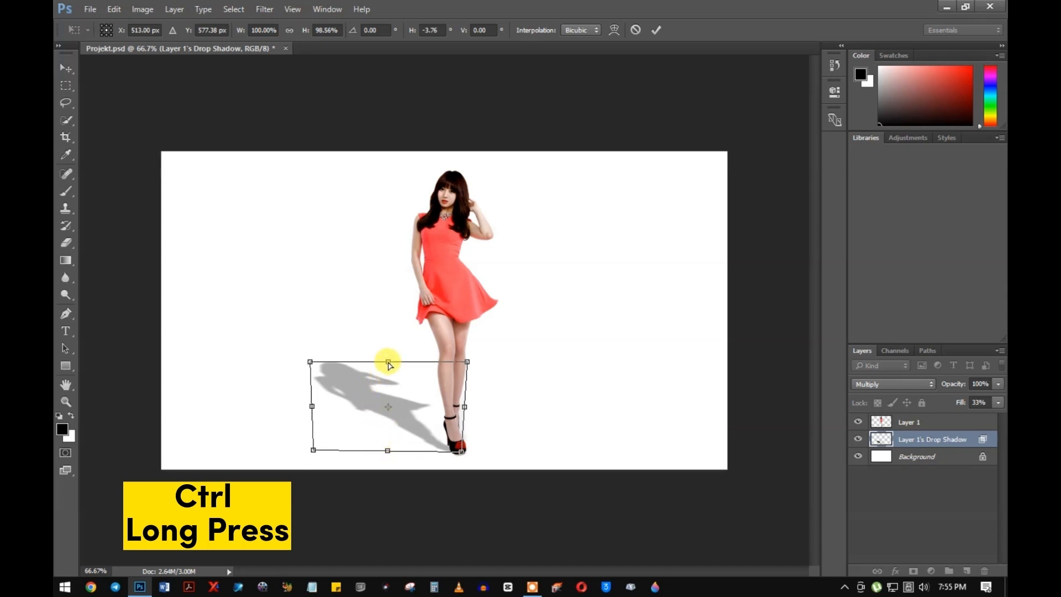
pyautogui.moveTo(388, 362); pyautogui.dragTo(386, 357)
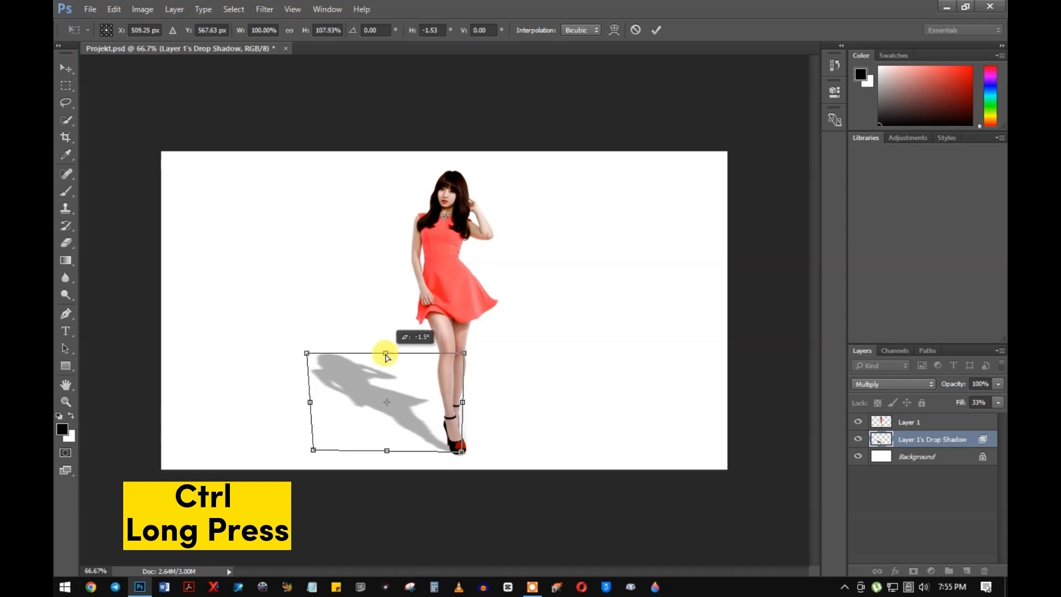
pyautogui.moveTo(385, 357)
pyautogui.mouseDown()
pyautogui.moveTo(374, 343)
pyautogui.moveTo(386, 342)
pyautogui.mouseUp()
pyautogui.press('Return')
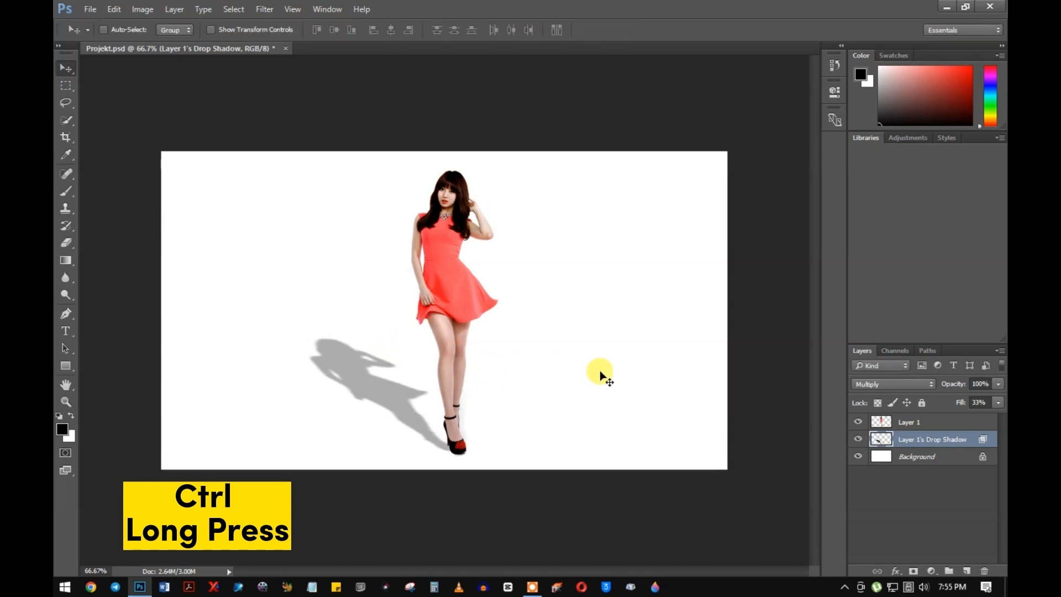